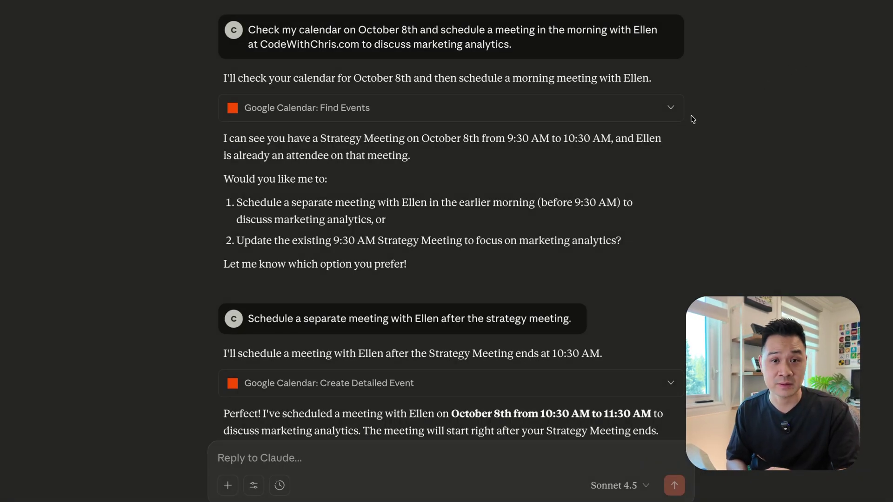
- Scroll through the Claude chat that confirms the October 8th 10:30 AM meeting
scroll(693, 119, "down", 1)
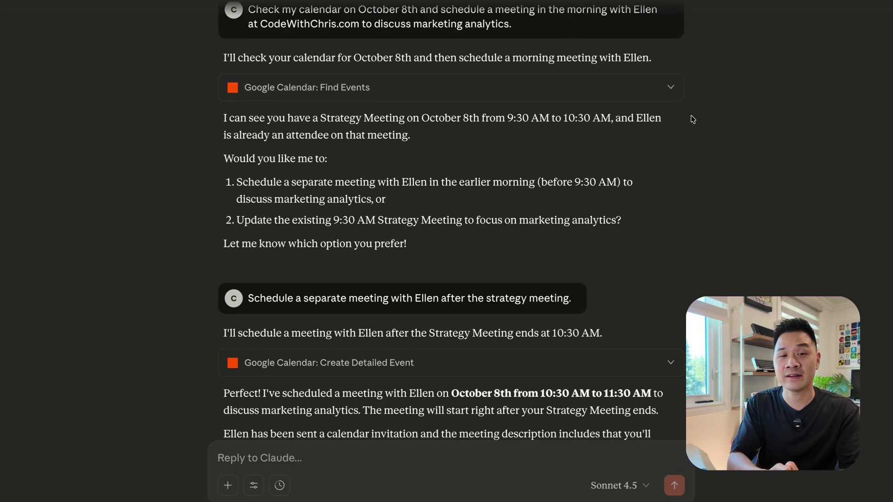
scroll(692, 119, "down", 2)
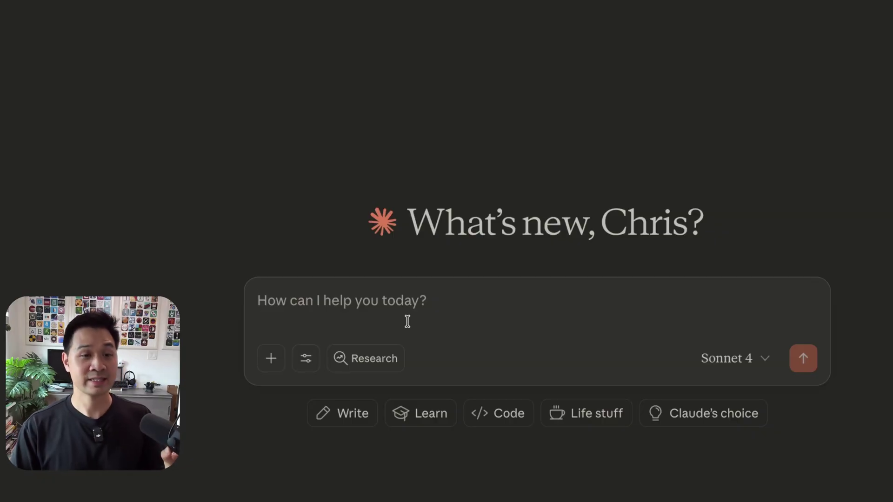
- Dictate and send a request to label the last 24 hours of unread inbox emails by type
key("alt+space")
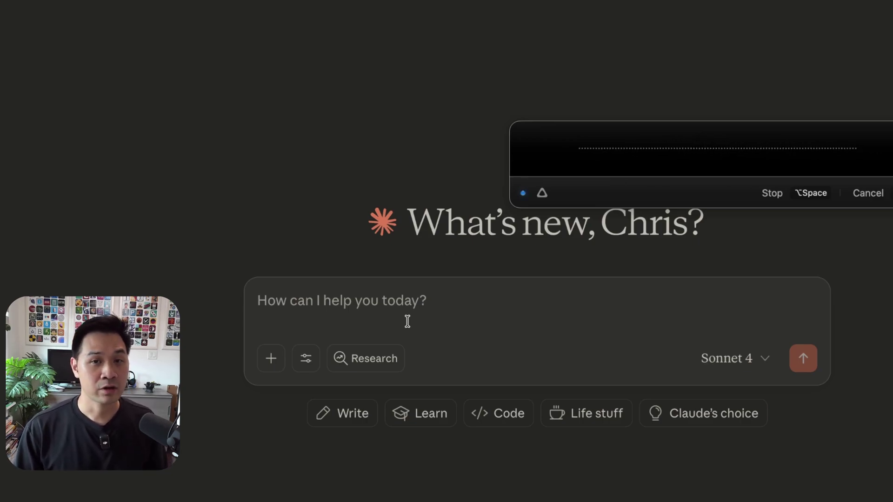
key("alt+space")
key("Return")
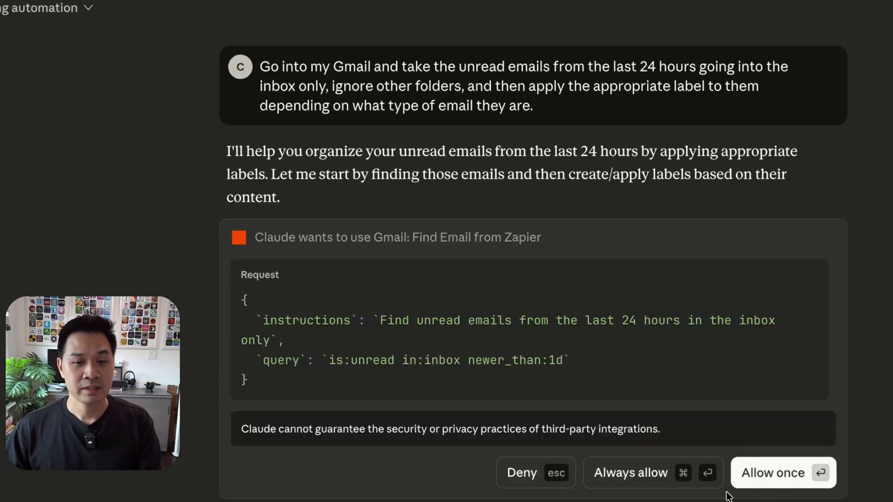
- Always allow Claude to use the Zapier Gmail: Find Email tool
left_click(647, 475)
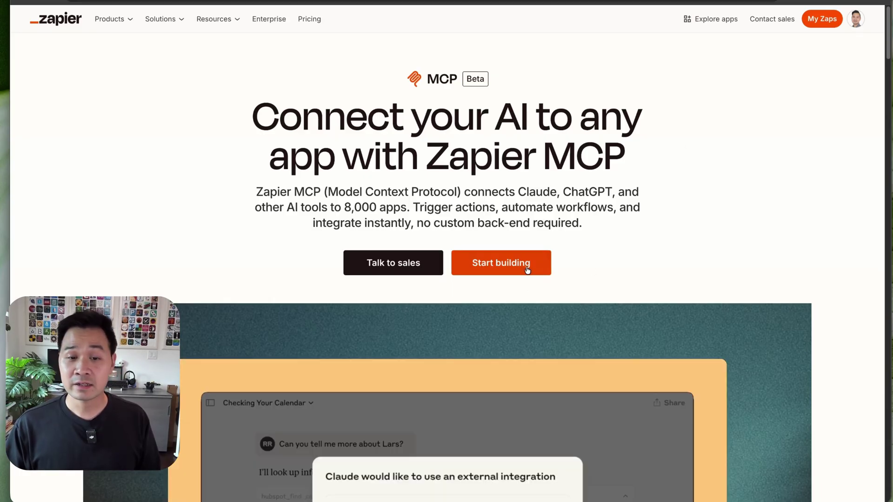
- Choose Start building on the Zapier MCP landing page to reach the empty server dashboard
left_click(528, 265)
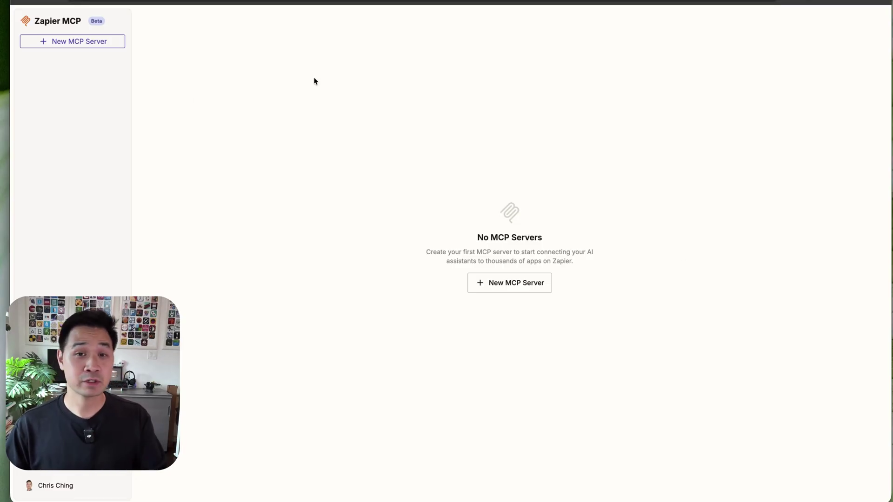
- Start a new MCP server, pick Claude from the client list, and create Claude MCP Server
left_click(65, 41)
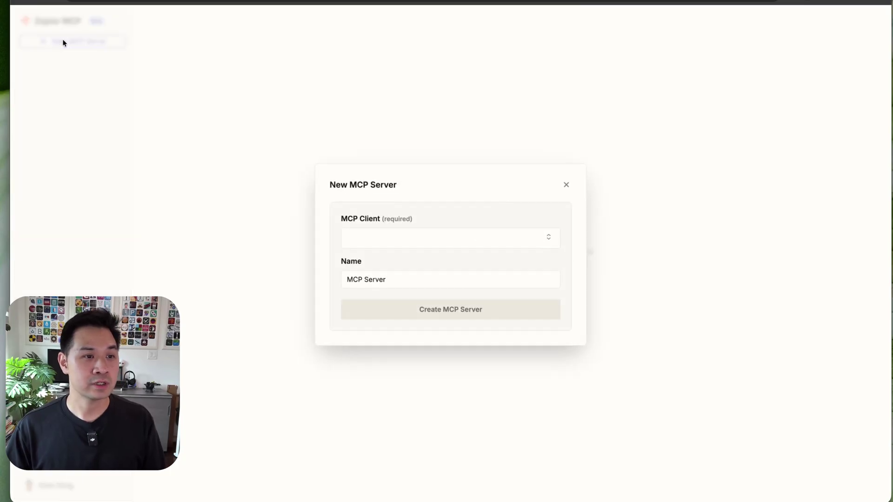
left_click(442, 239)
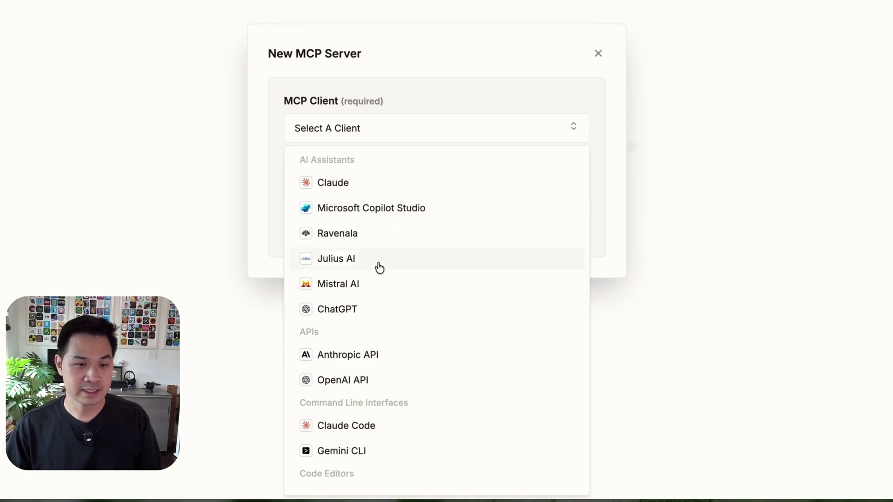
scroll(380, 270, "down", 5)
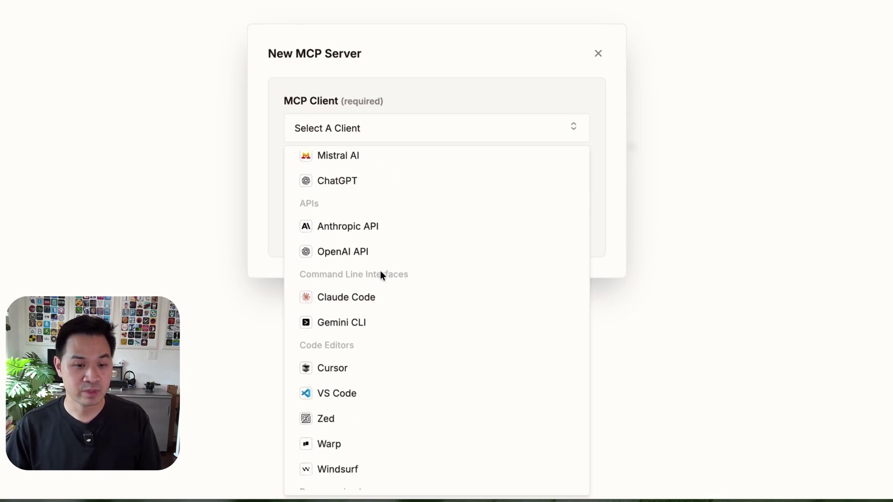
scroll(380, 274, "down", 3)
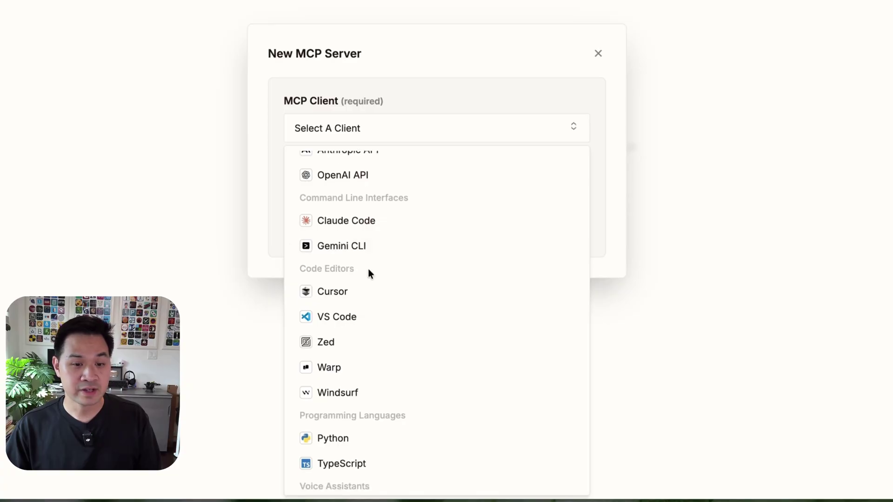
scroll(367, 272, "down", 3)
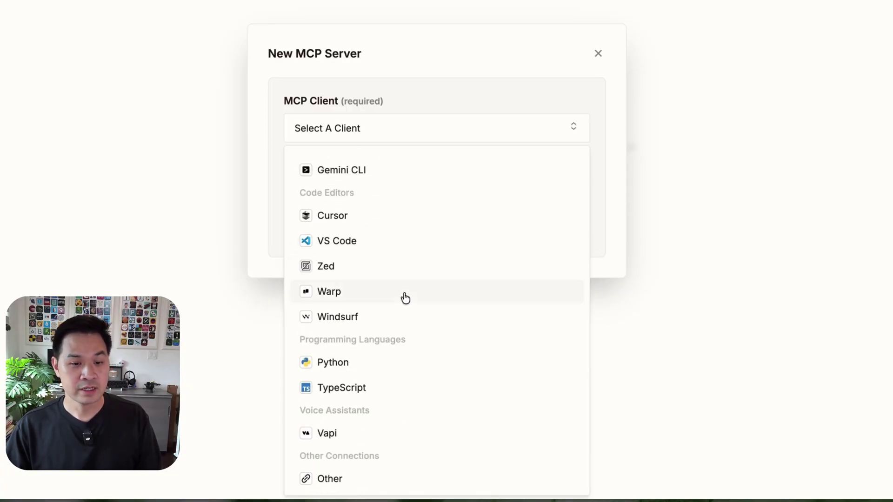
scroll(412, 231, "up", 4)
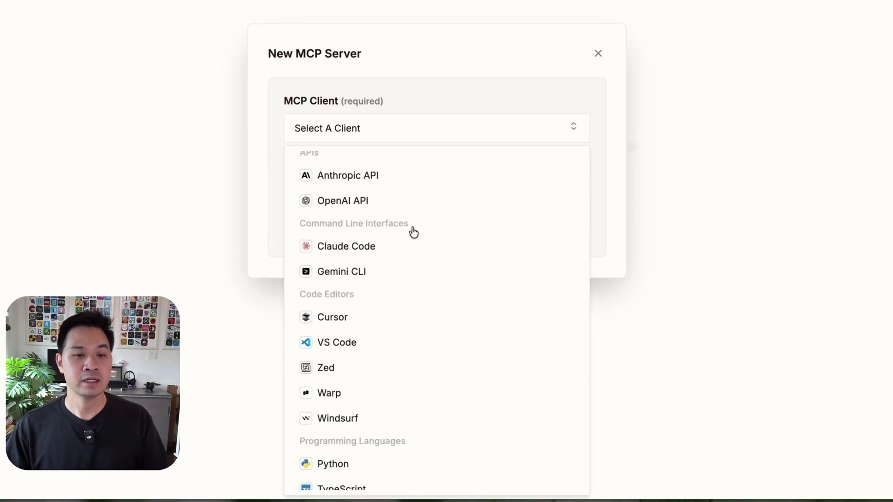
scroll(411, 232, "up", 7)
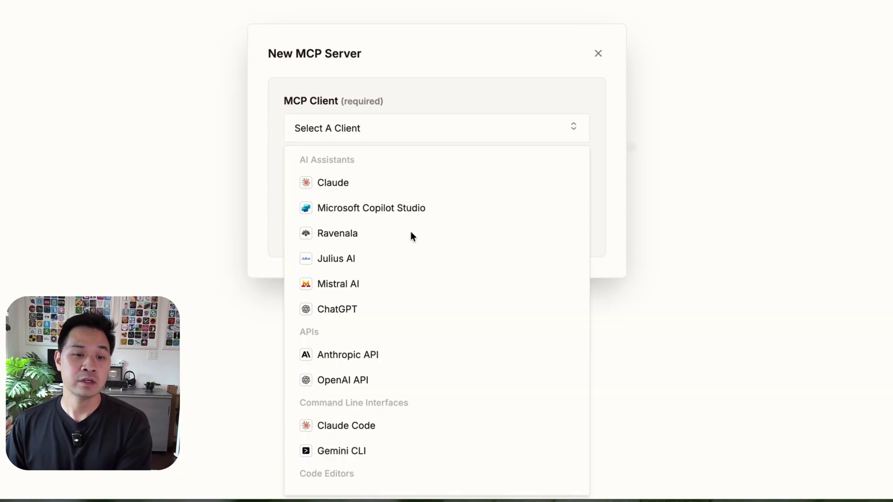
left_click(396, 194)
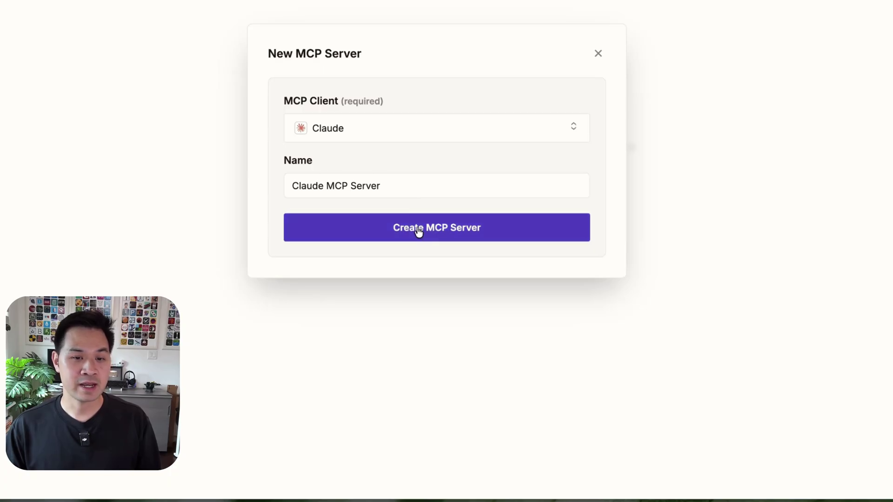
left_click(404, 220)
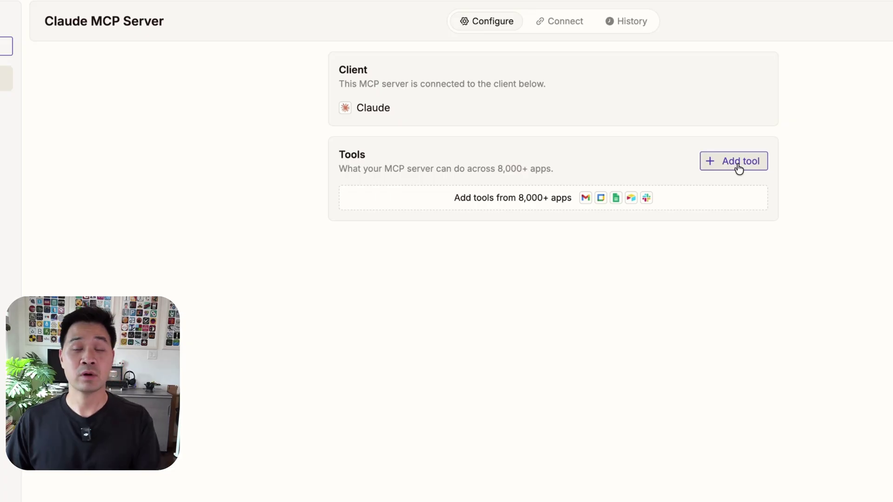
- Browse the Gmail tools available to add to Claude MCP Server
left_click(739, 168)
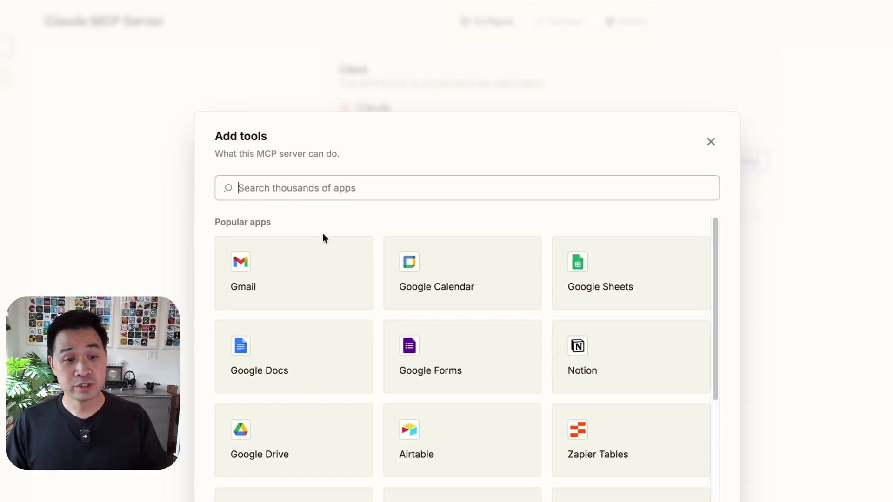
left_click(325, 247)
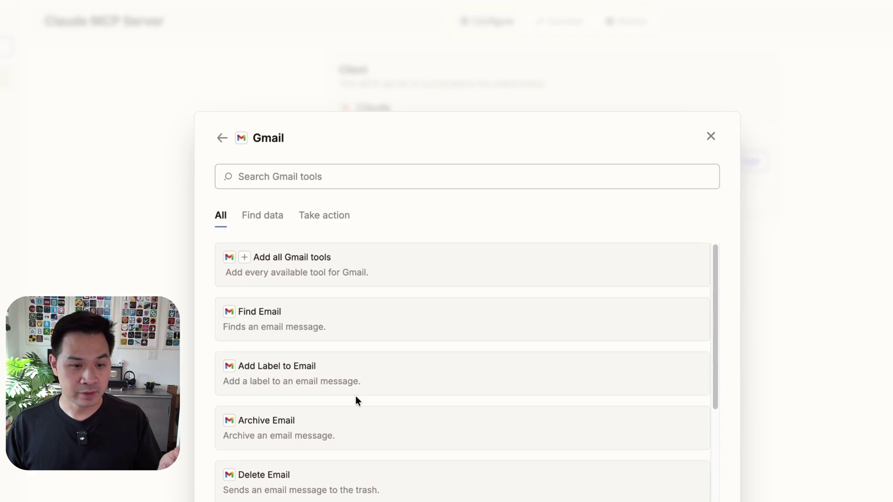
scroll(355, 401, "down", 5)
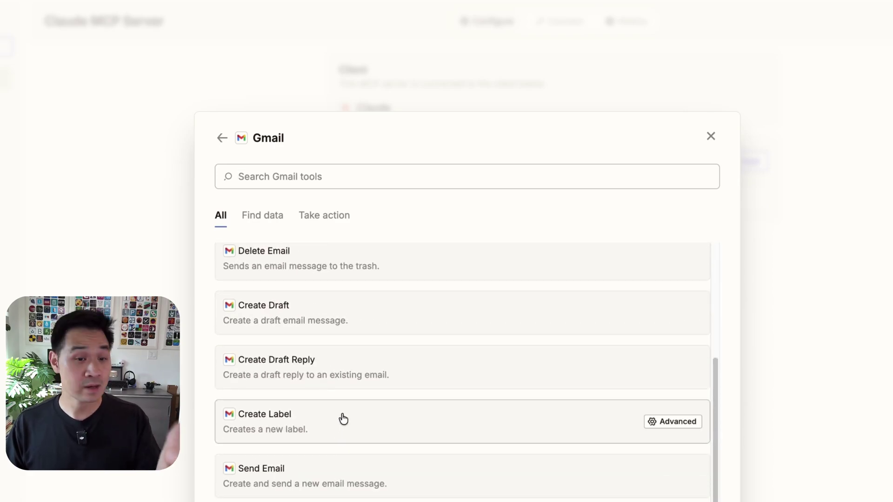
- Add the Gmail Find Email and Create Label tools to Claude MCP Server
scroll(392, 273, "up", 2)
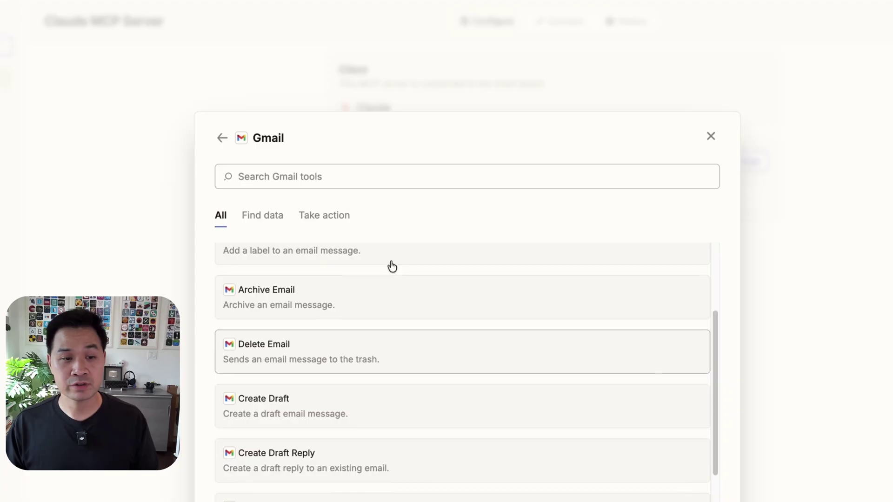
scroll(343, 306, "up", 2)
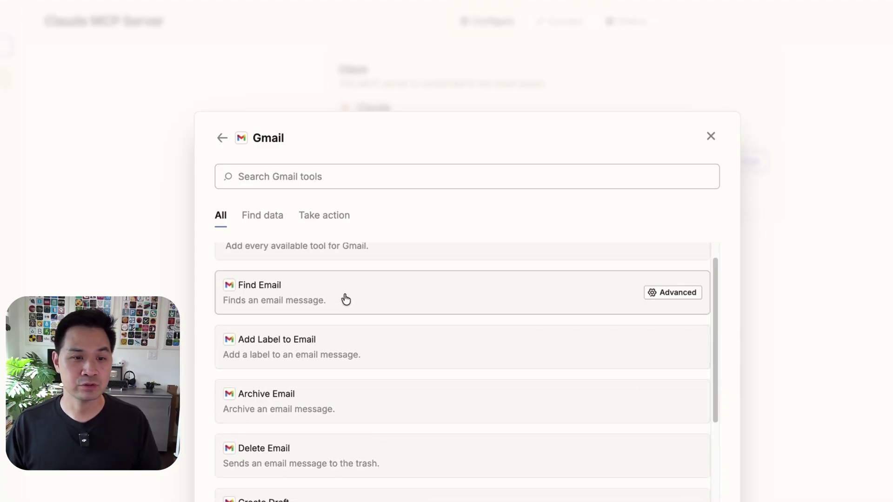
left_click(346, 299)
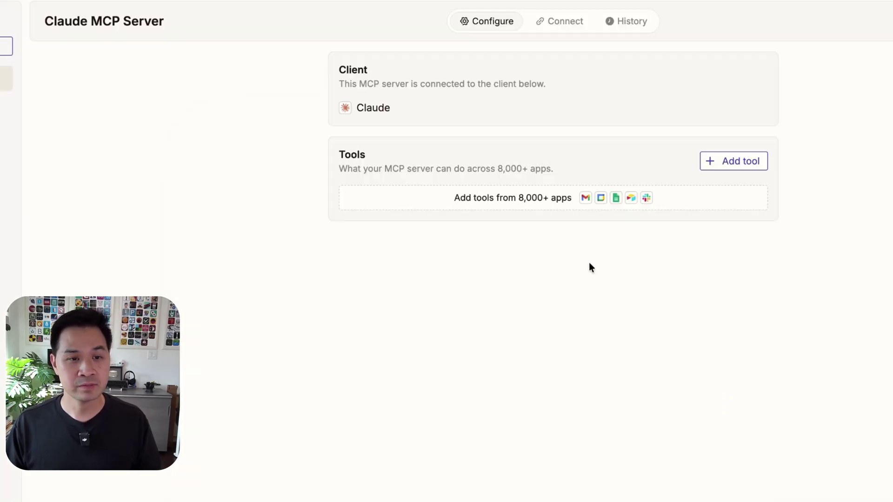
left_click(737, 166)
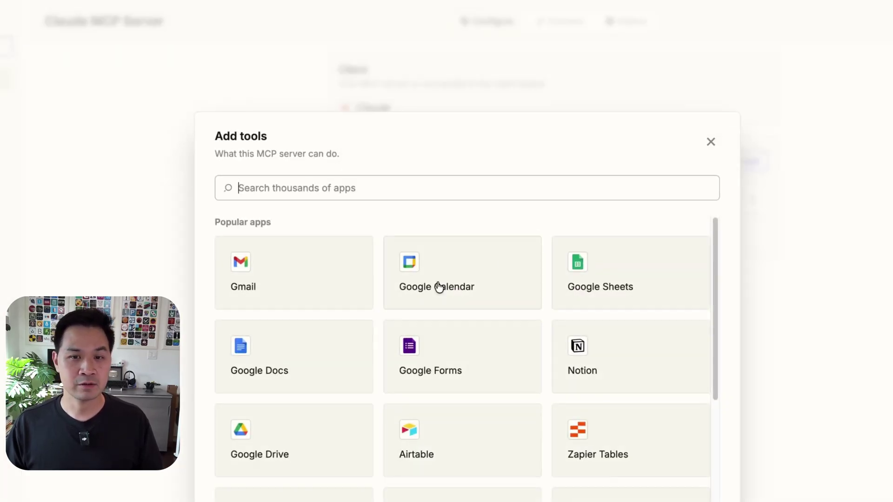
left_click(339, 265)
scroll(422, 398, "down", 5)
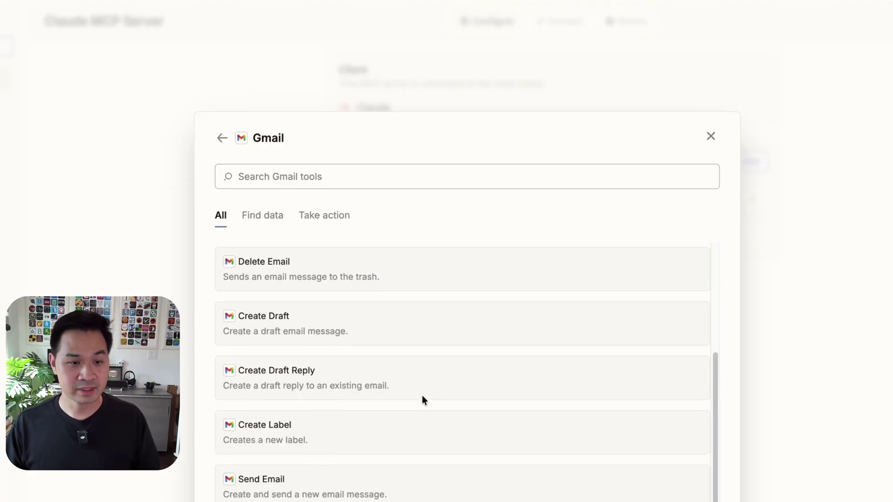
left_click(387, 432)
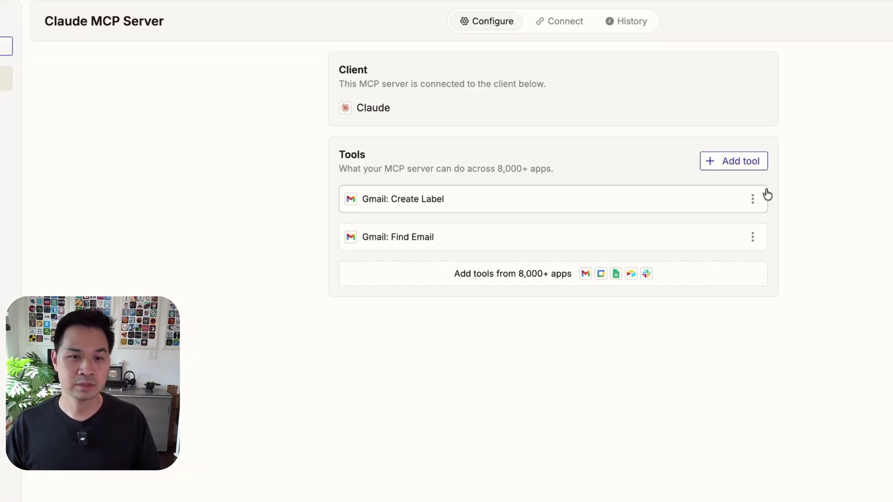
left_click(756, 168)
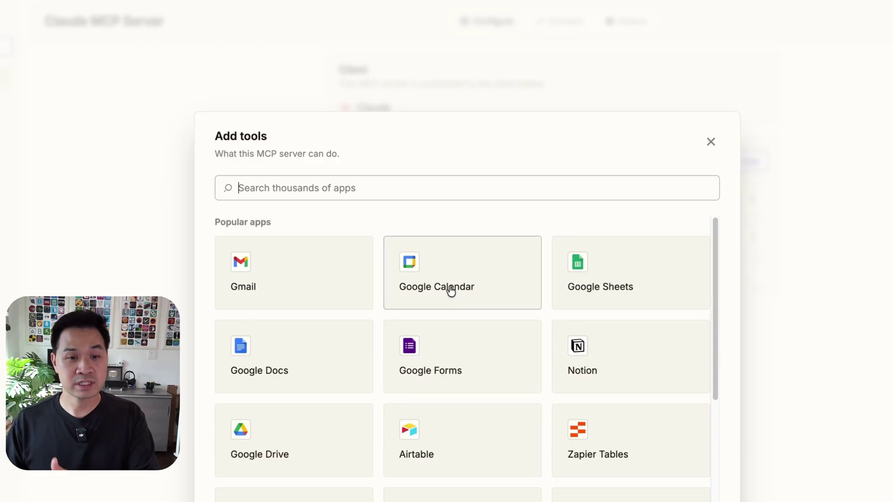
- Search the app catalogue for 'analy' and 'hubspot', then clear the search and close it
left_click(423, 190)
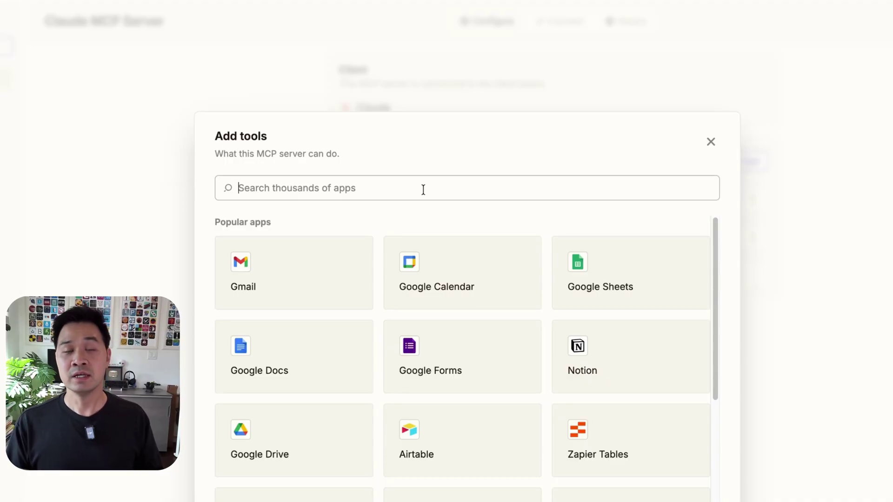
type("analy")
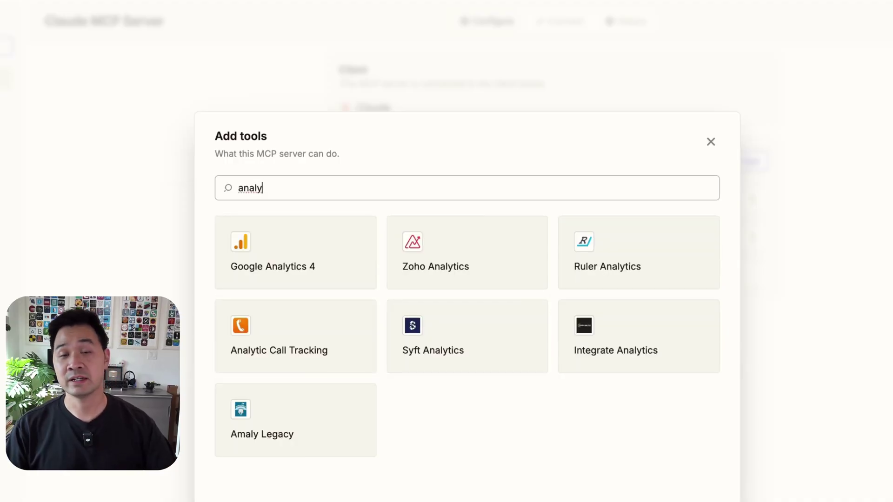
key("ctrl+a")
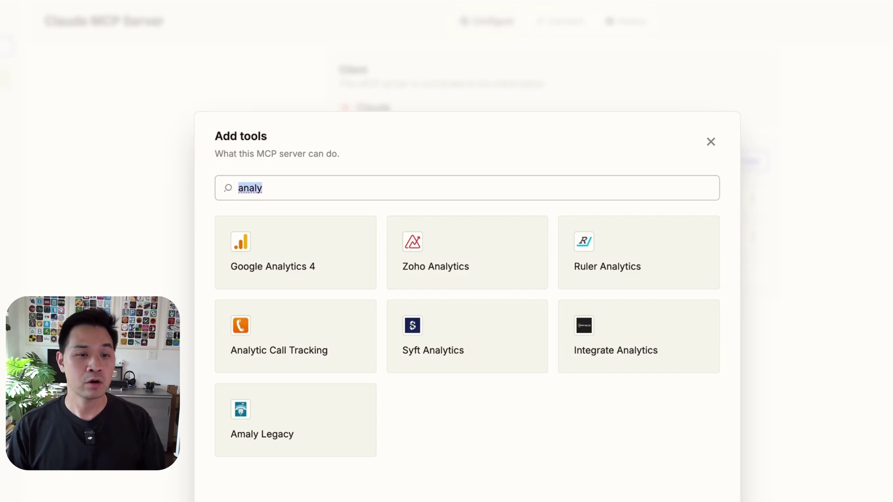
type("hubspot")
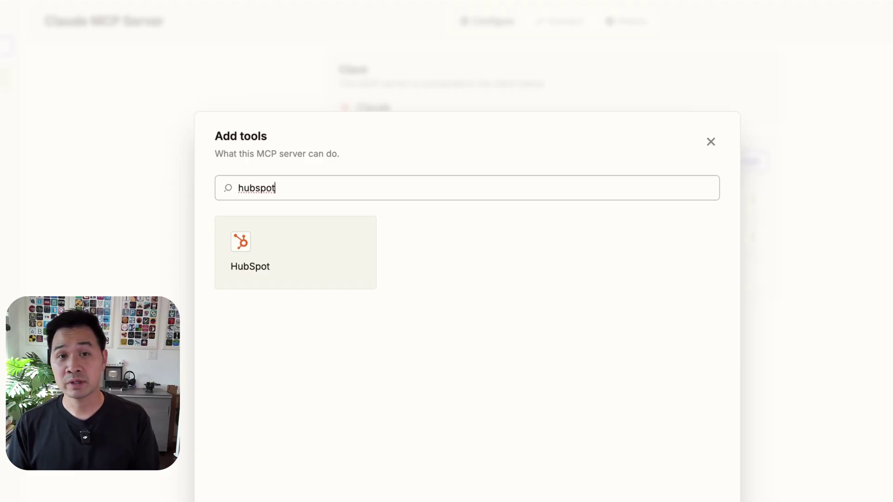
key("super+a")
key("BackSpace")
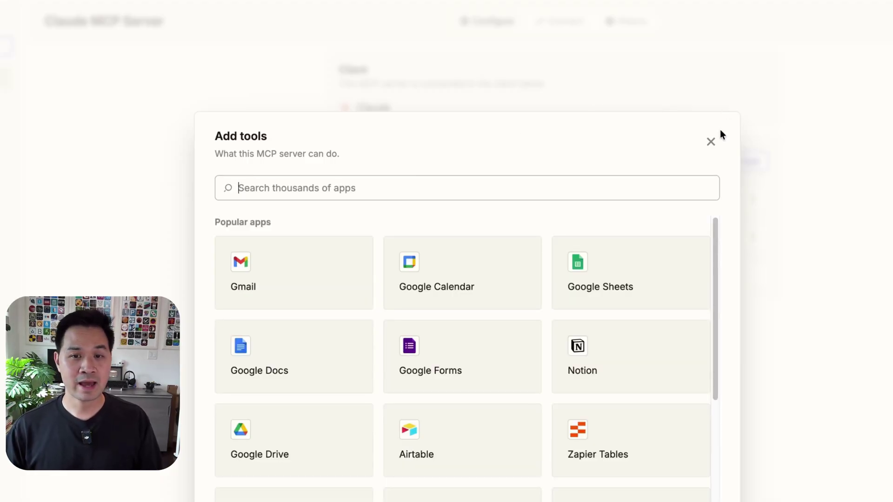
left_click(711, 141)
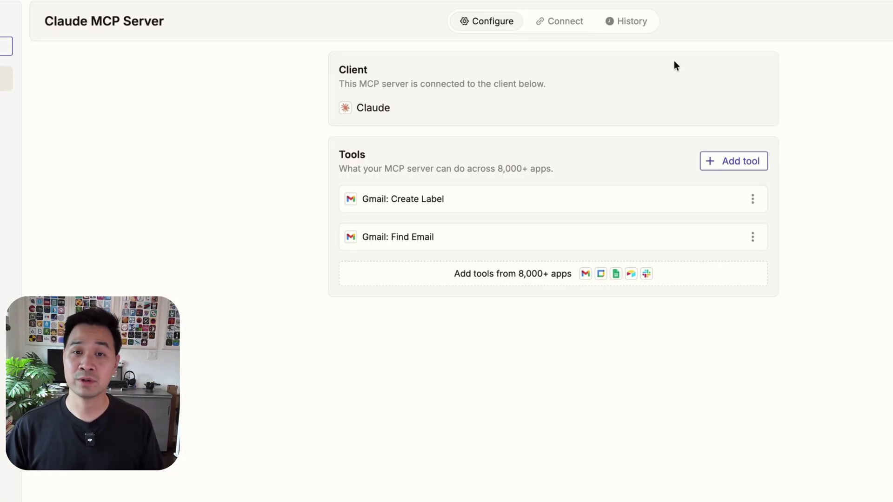
- Show the Connect to Claude instructions and copy the Claude MCP Server's integration URL
left_click(557, 26)
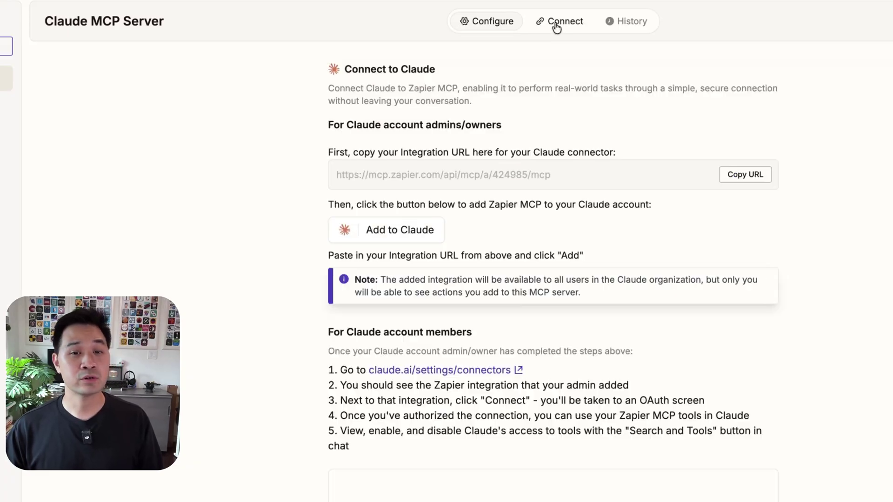
left_click(499, 27)
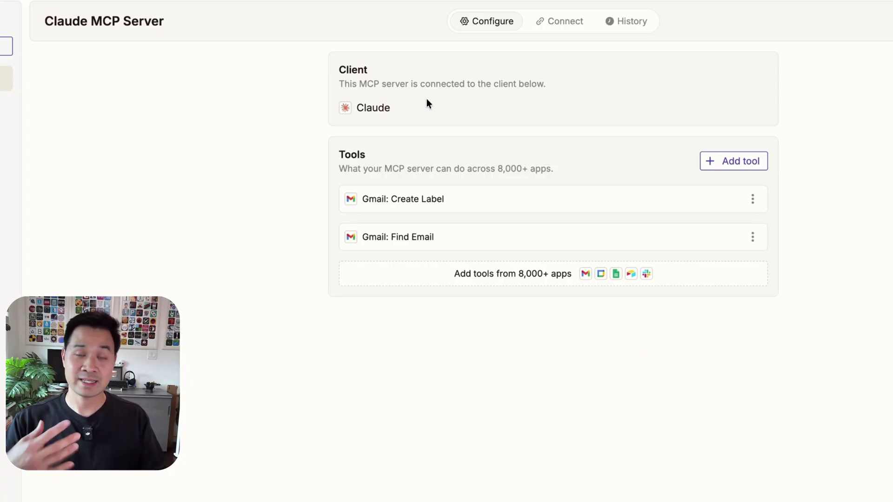
left_click(559, 22)
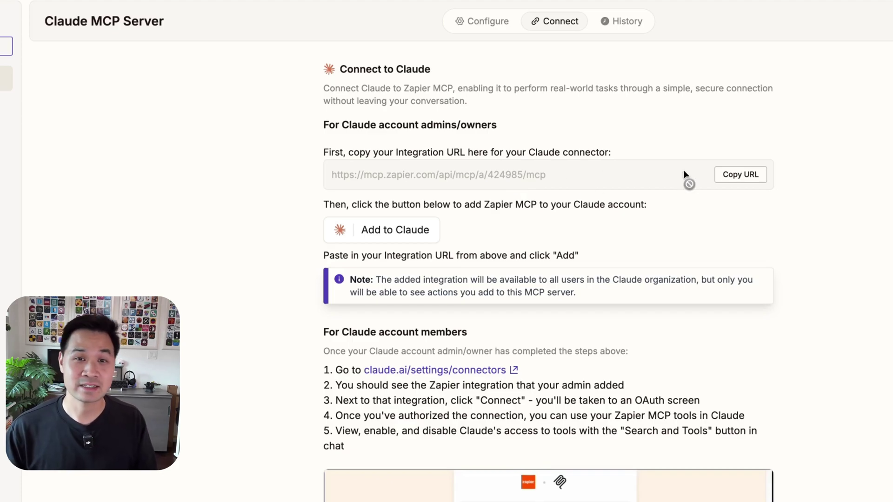
left_click(727, 182)
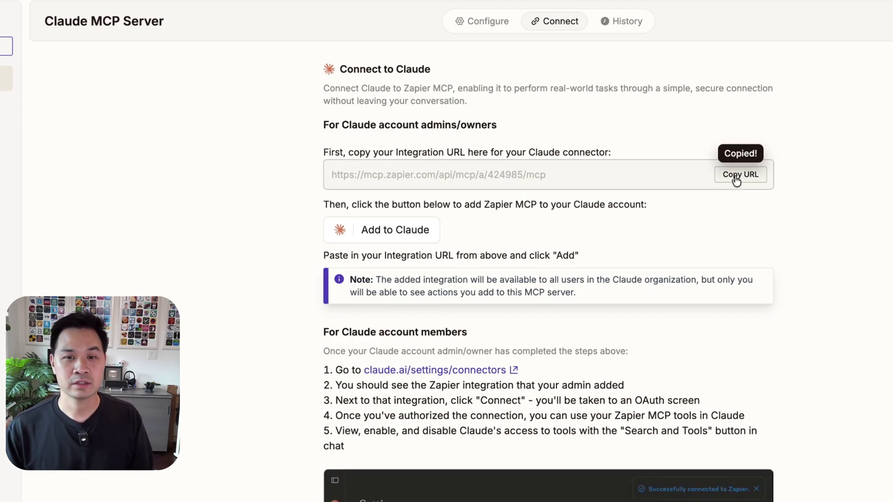
- Add the Zapier connector to Claude, pasting the copied server URL and continuing
left_click(418, 234)
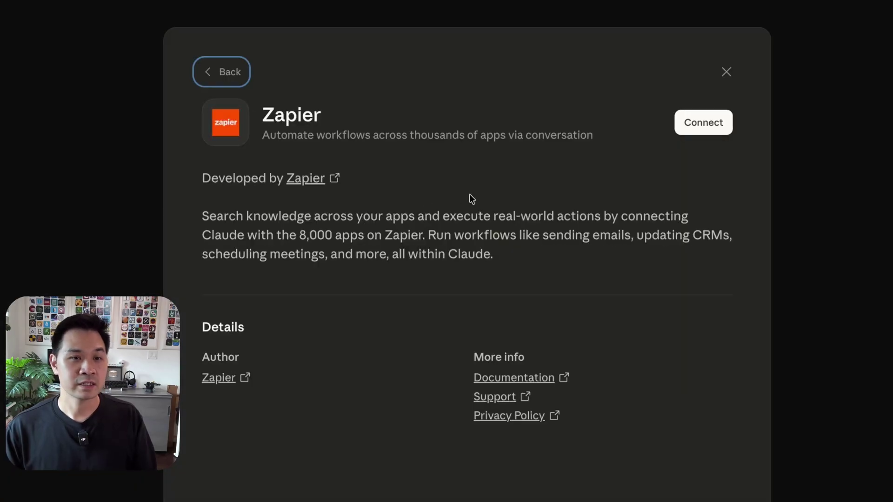
left_click(707, 119)
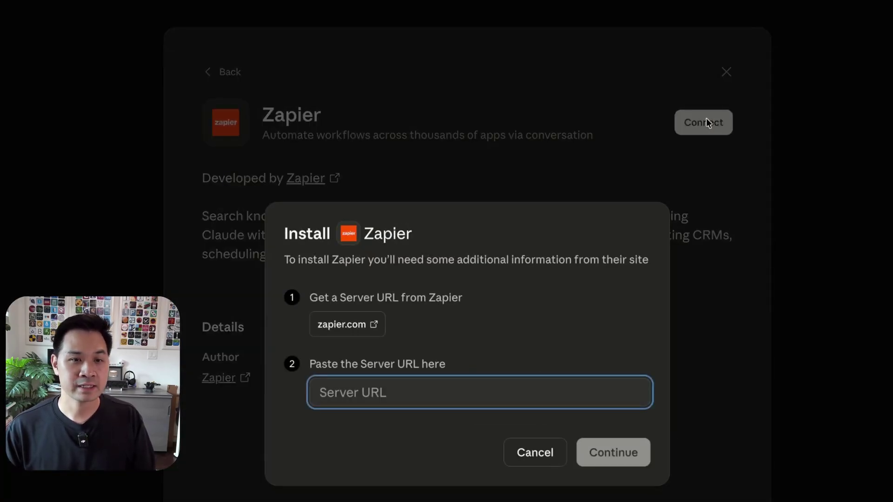
key("ctrl+v")
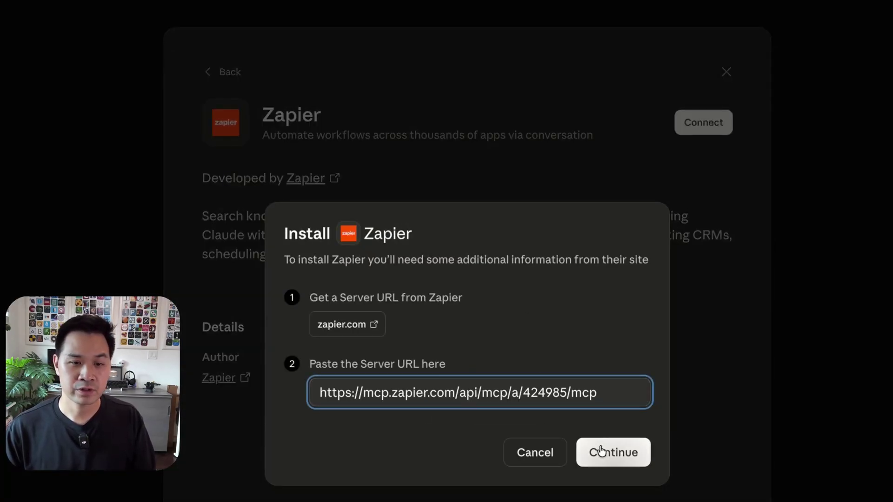
left_click(605, 453)
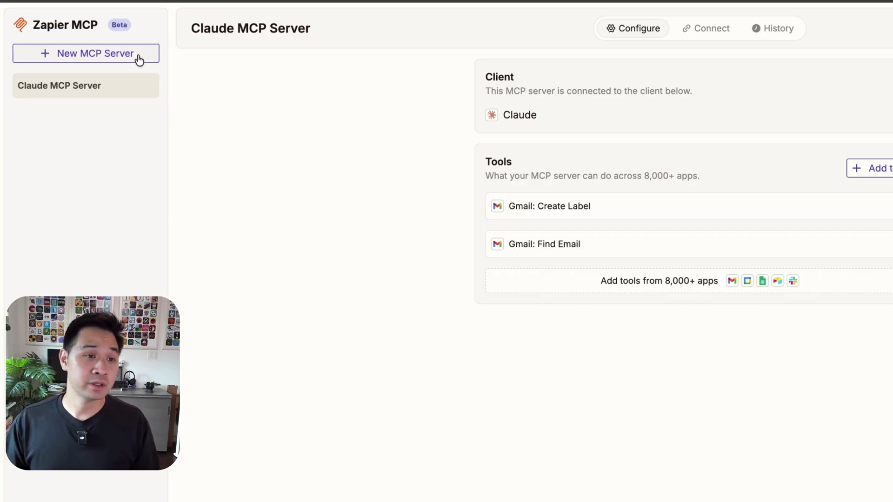
- Create a new MCP server with Cursor chosen as its client
left_click(139, 56)
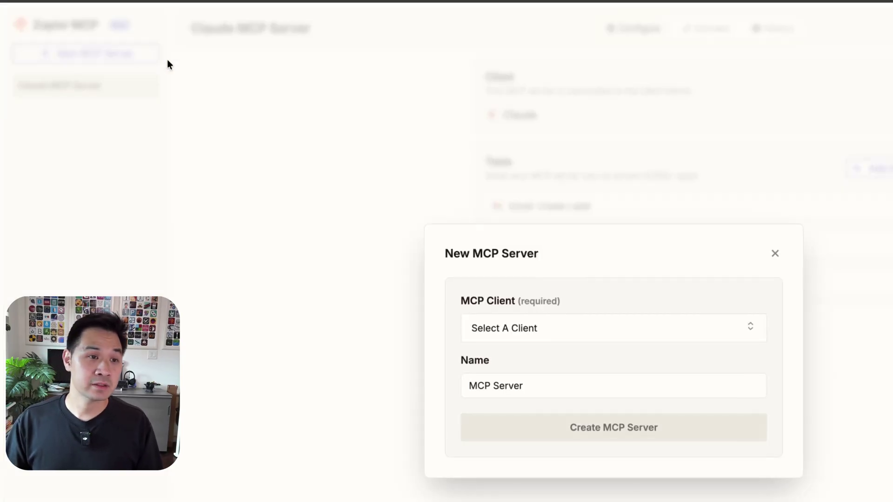
left_click(616, 333)
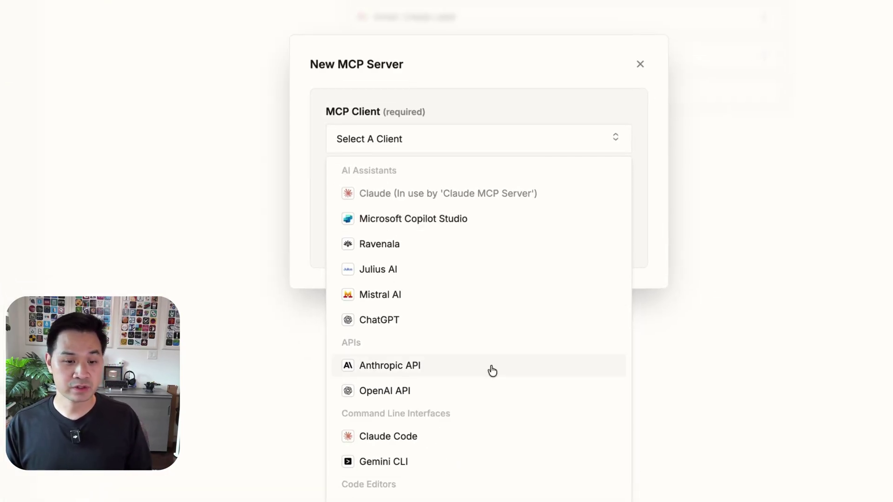
scroll(492, 371, "down", 5)
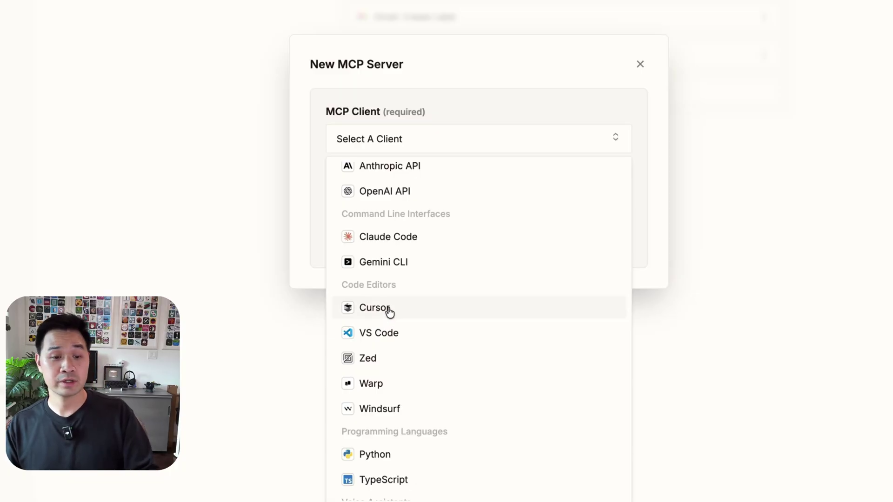
left_click(389, 312)
left_click(417, 245)
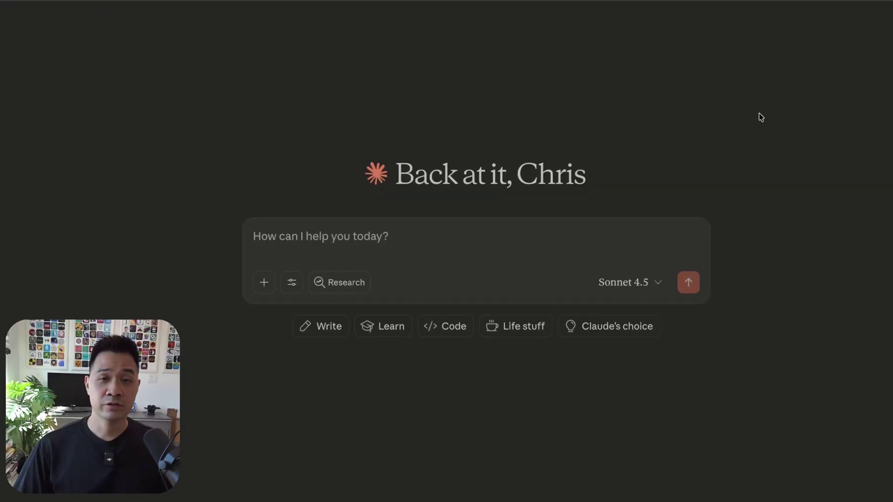
- Ask Claude by voice to check October 8th and book a 10:30–11:30 AM marketing analytics meeting
key("alt+space")
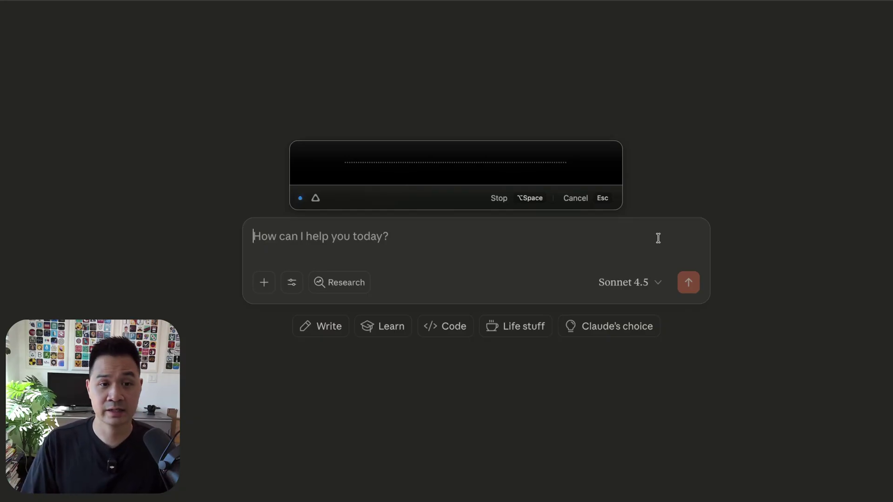
key("alt+space")
key("Return")
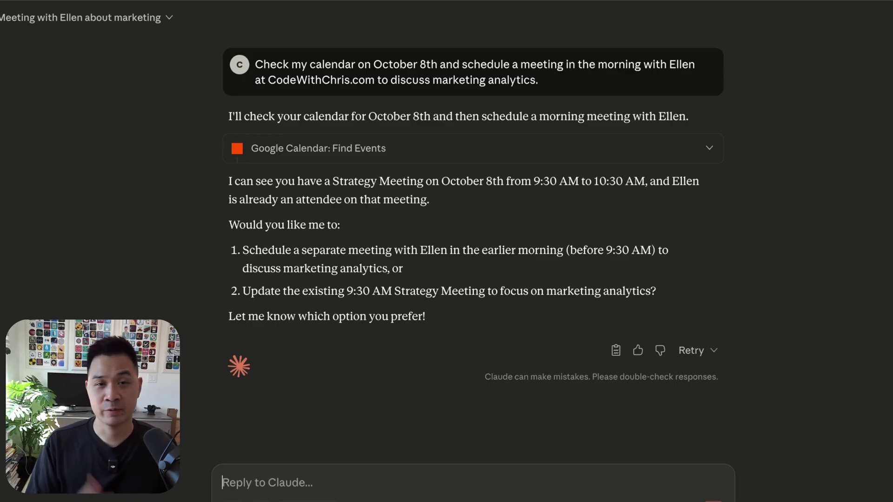
key("alt+space")
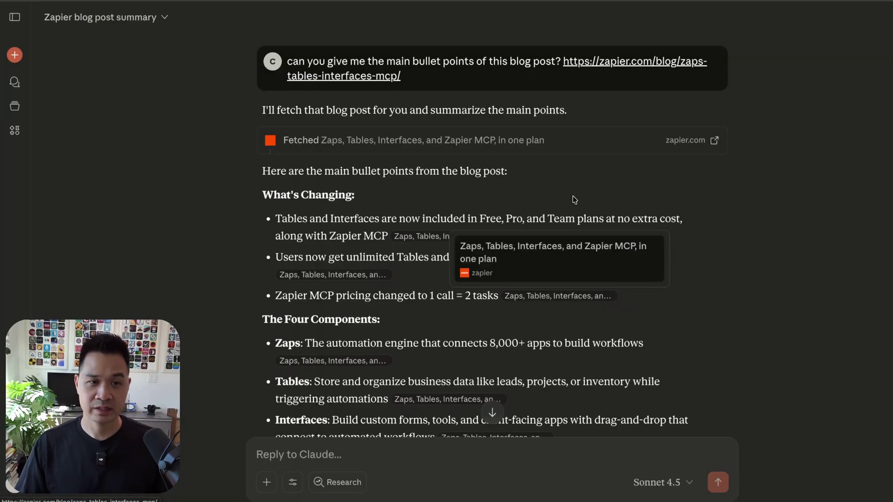
- Dictate and send a request to add the blog summary to Notion's 'Article Summaries' page
left_click(442, 457)
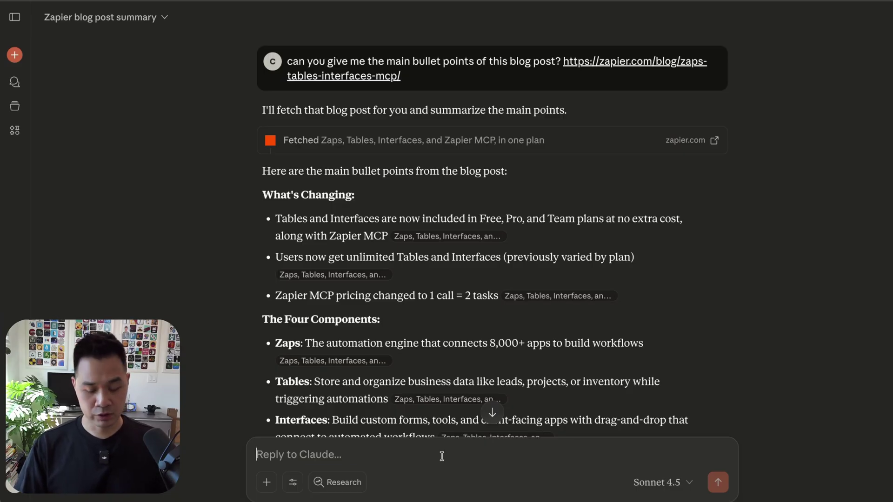
key("alt+space")
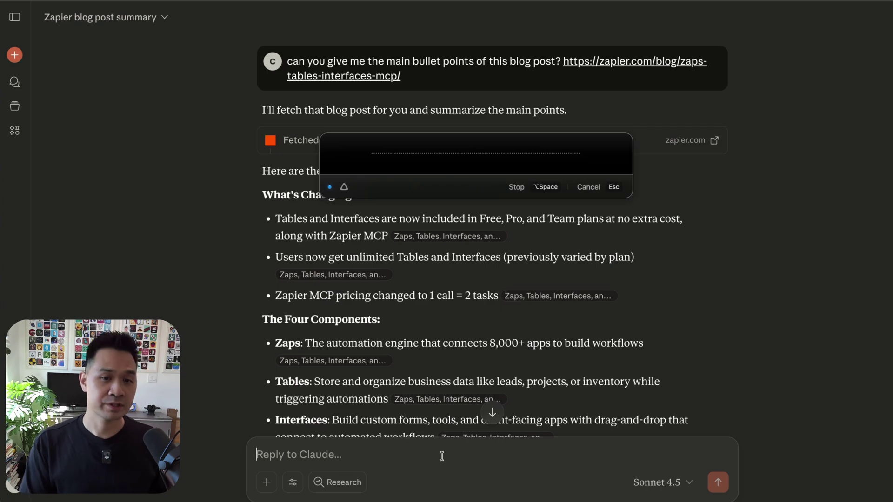
key("alt+space")
key("Return")
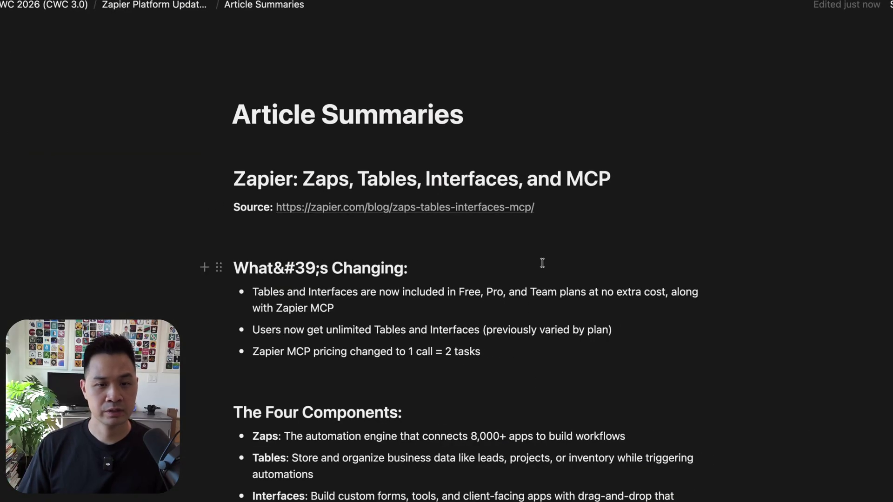
scroll(543, 262, "down", 2)
scroll(543, 263, "down", 4)
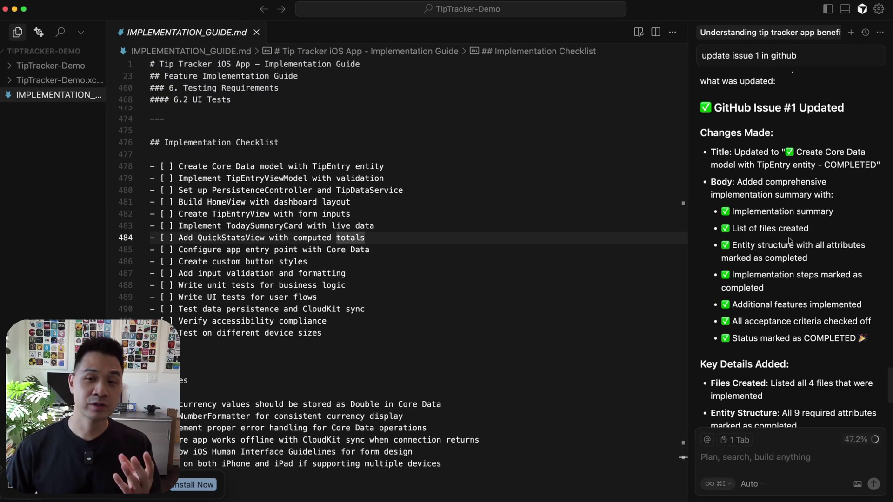
- Read Cursor's GitHub Issue #1 update, then view the COMPLETED issue in Chrome
scroll(822, 283, "down", 3)
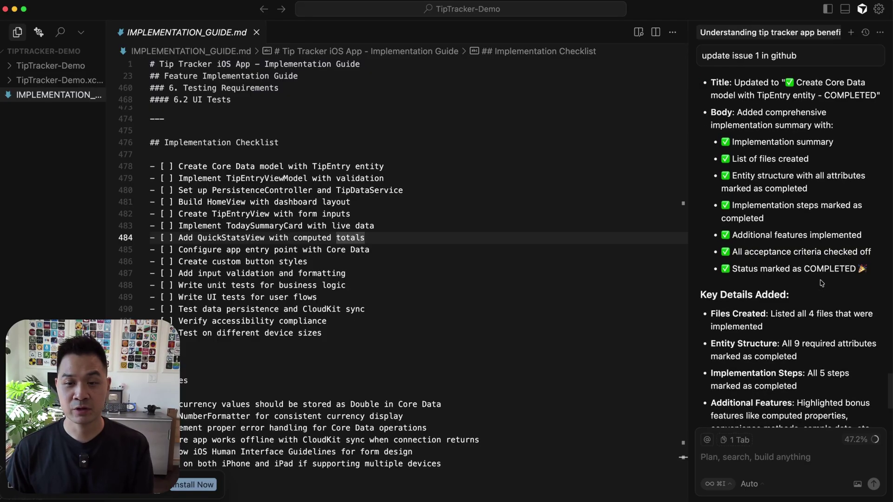
scroll(819, 284, "up", 3)
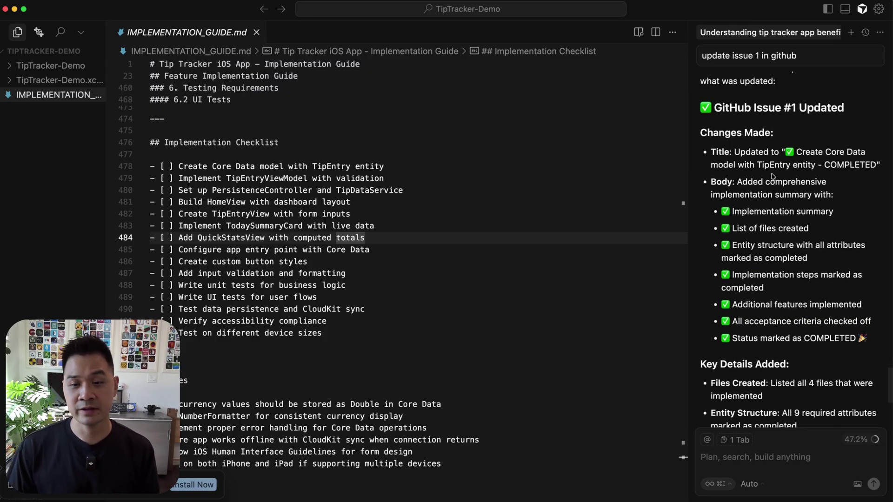
key("super+Tab")
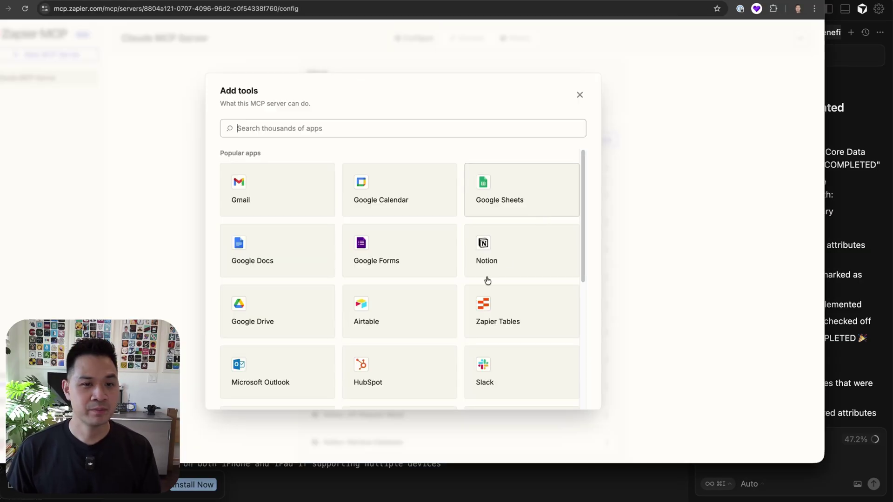
scroll(488, 281, "down", 5)
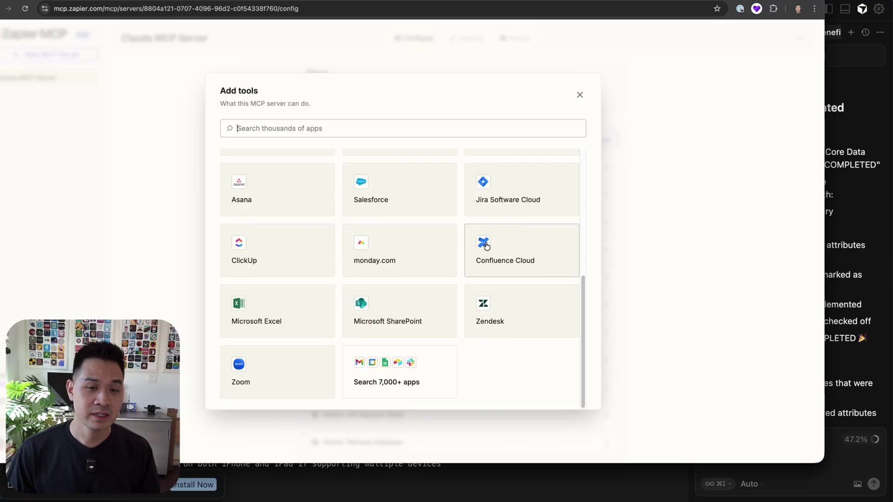
scroll(484, 243, "up", 5)
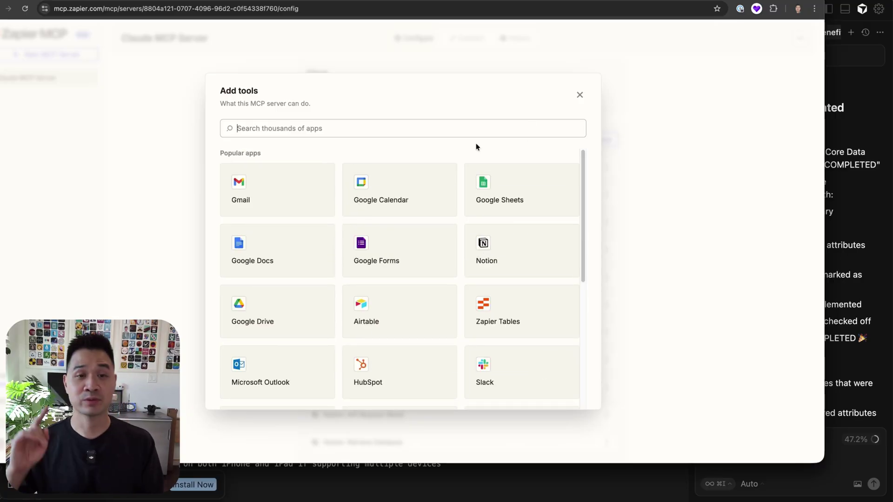